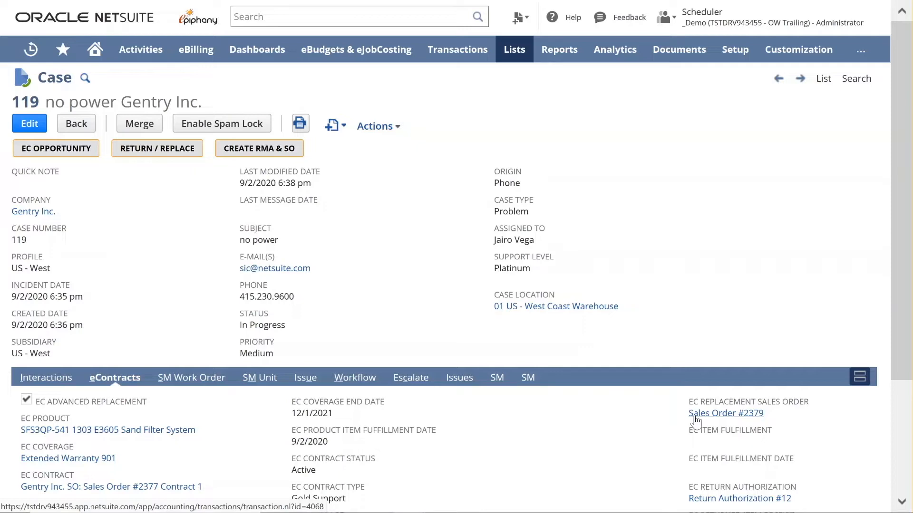
Step: Open the case's replacement sales order, review its item line, and start an item fulfillment from it
mouse_move(694, 419)
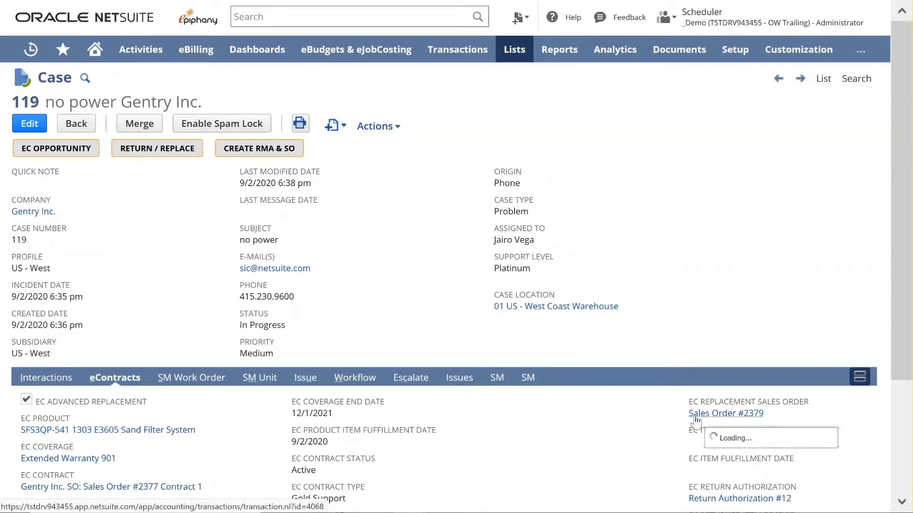
click(695, 417)
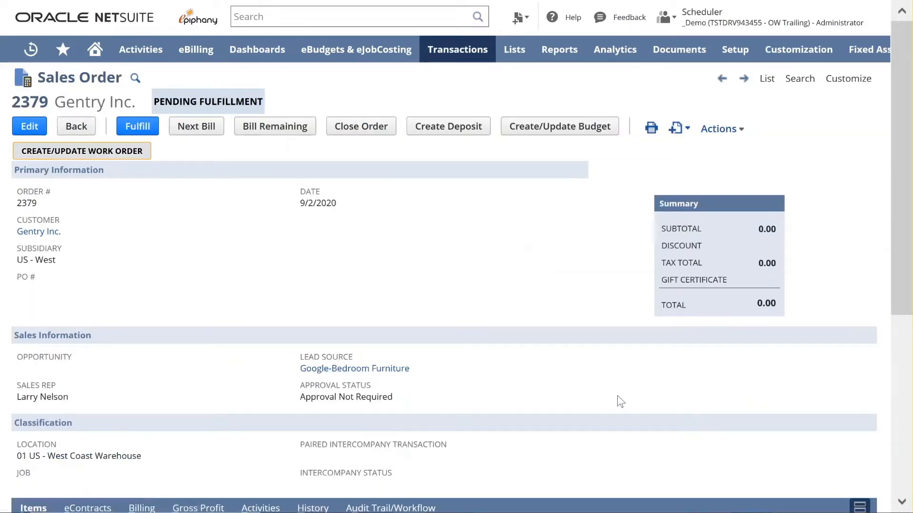
scroll(617, 399, down, 5)
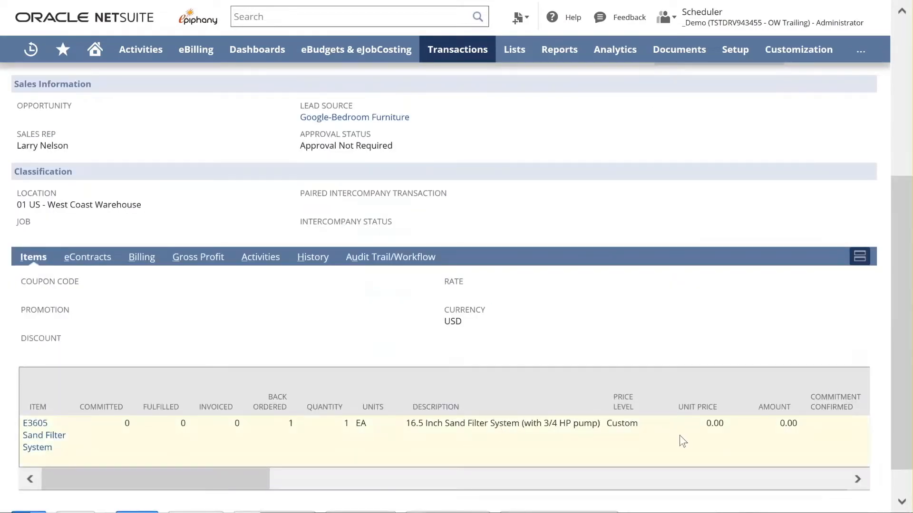
scroll(667, 288, up, 5)
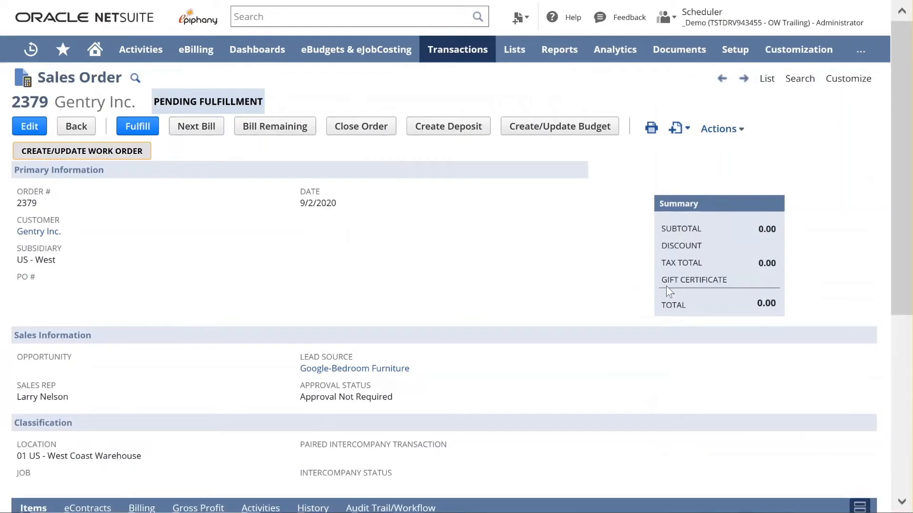
click(143, 128)
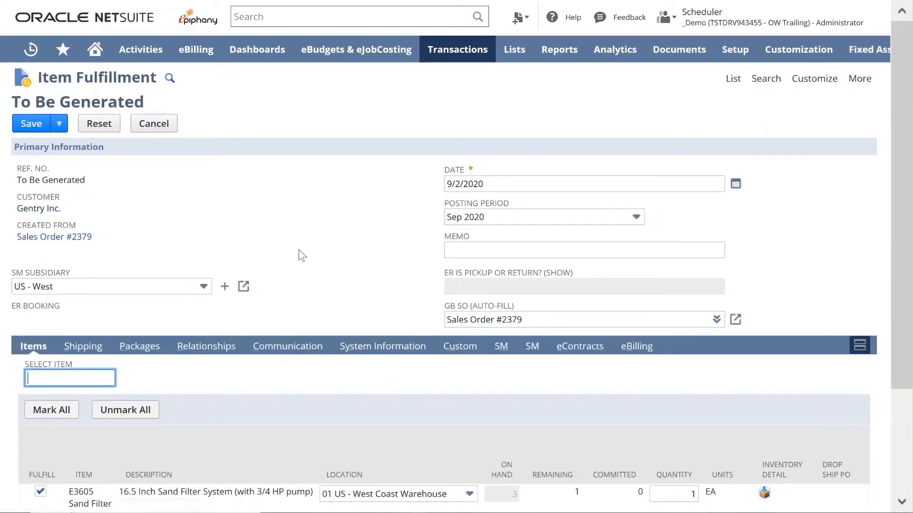
Step: Assign serial number SFS3QP-542 to the E3605 Sand Filter System in its inventory detail and save the item fulfillment
scroll(303, 256, down, 1)
scroll(303, 257, down, 1)
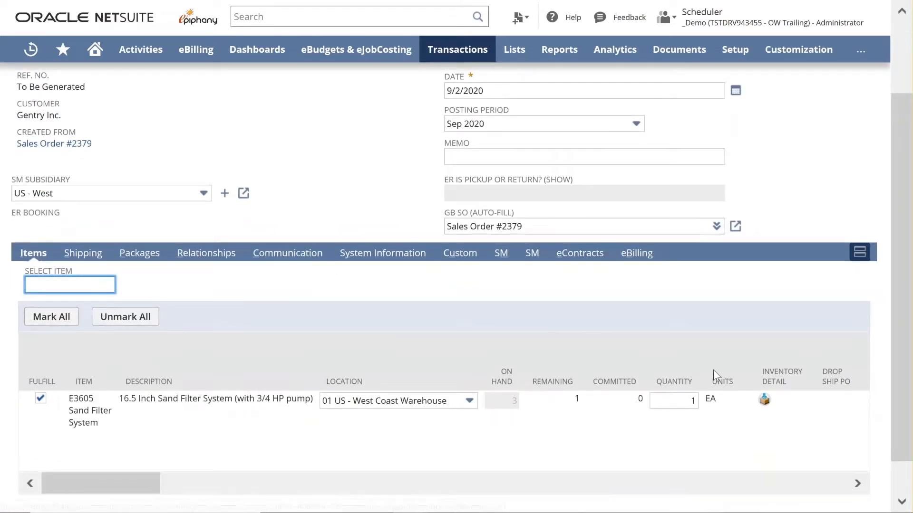
click(767, 401)
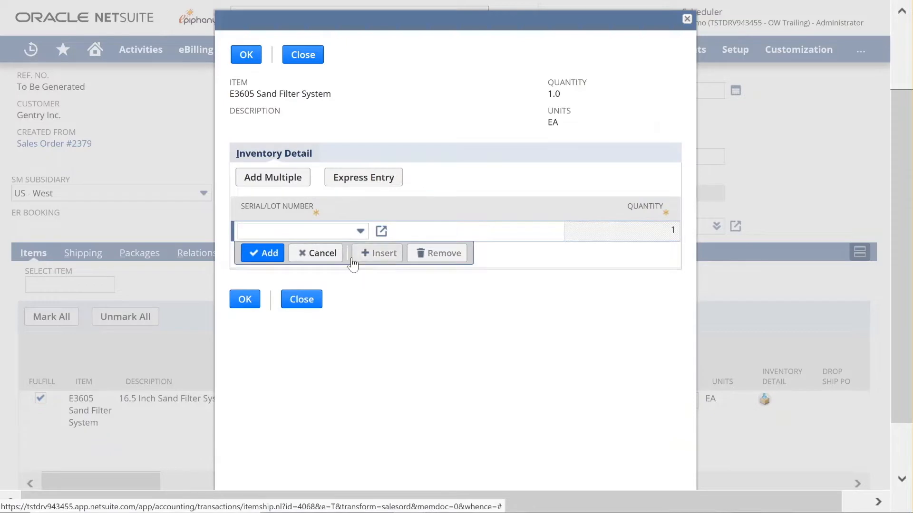
click(341, 233)
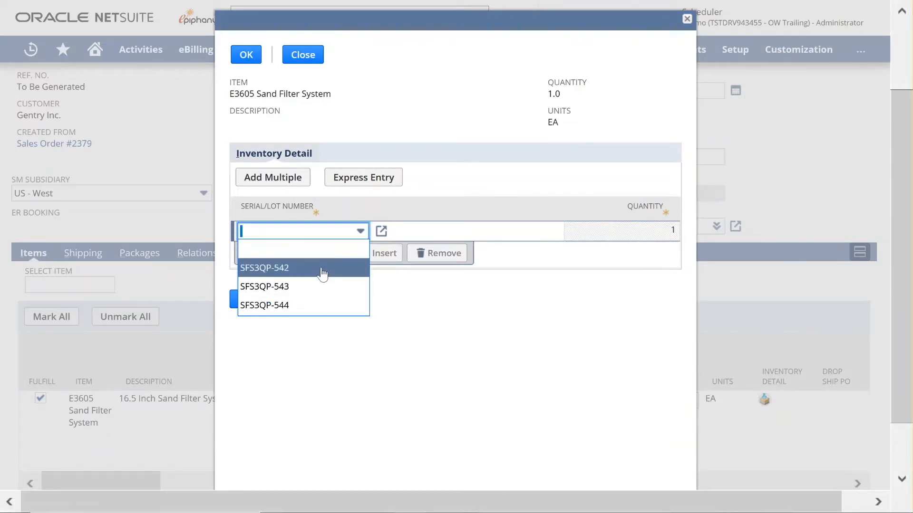
click(320, 267)
click(264, 254)
click(242, 316)
scroll(182, 309, down, 1)
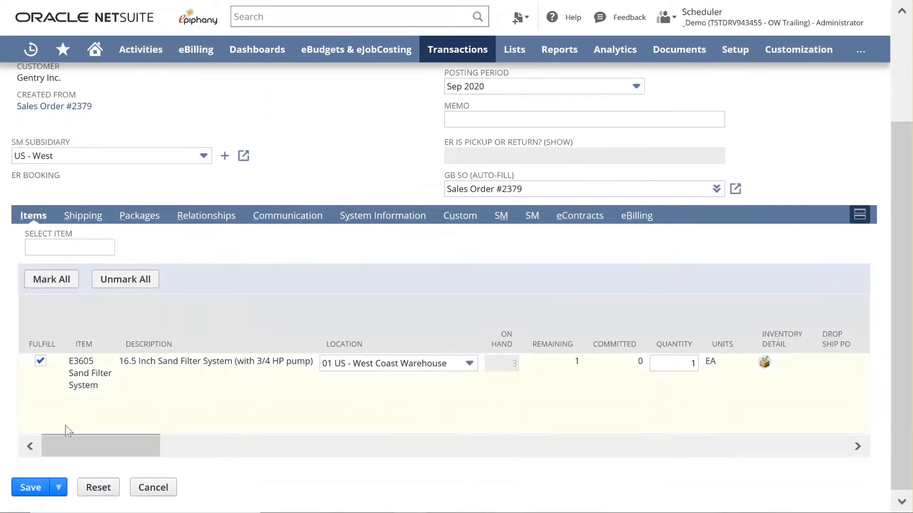
click(32, 490)
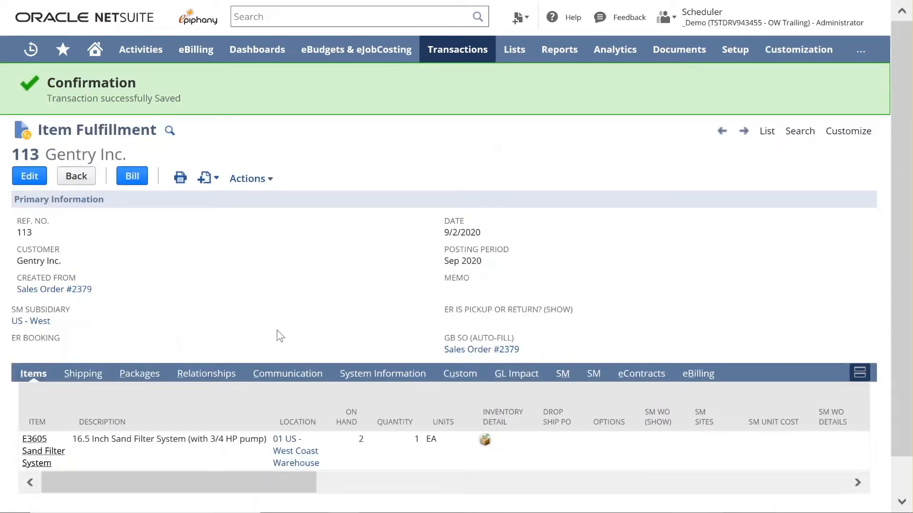
Step: Open the support case linked to the item fulfillment and review its eContracts fulfillment and return details
click(592, 374)
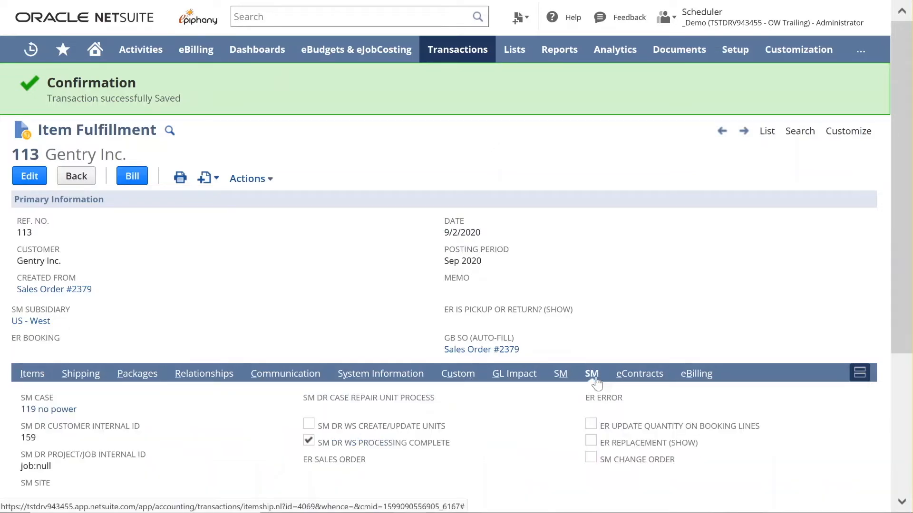
scroll(193, 436, down, 2)
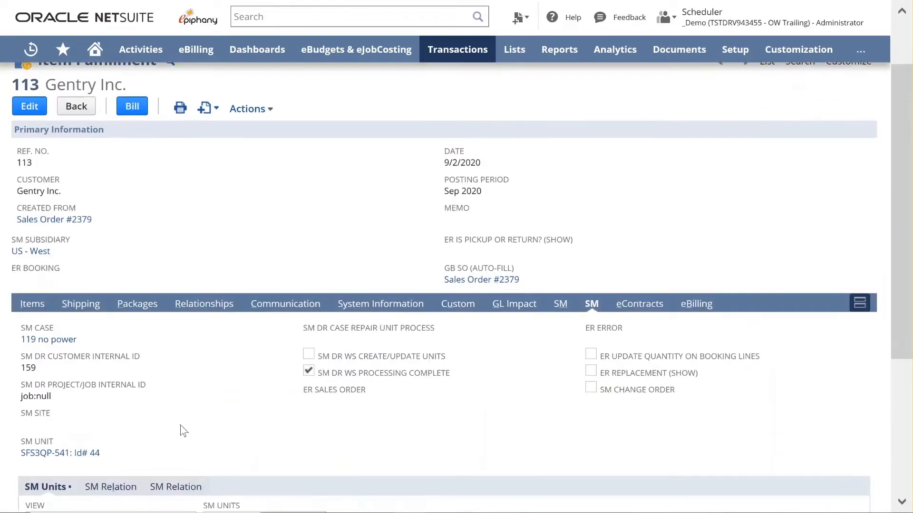
click(50, 340)
click(123, 378)
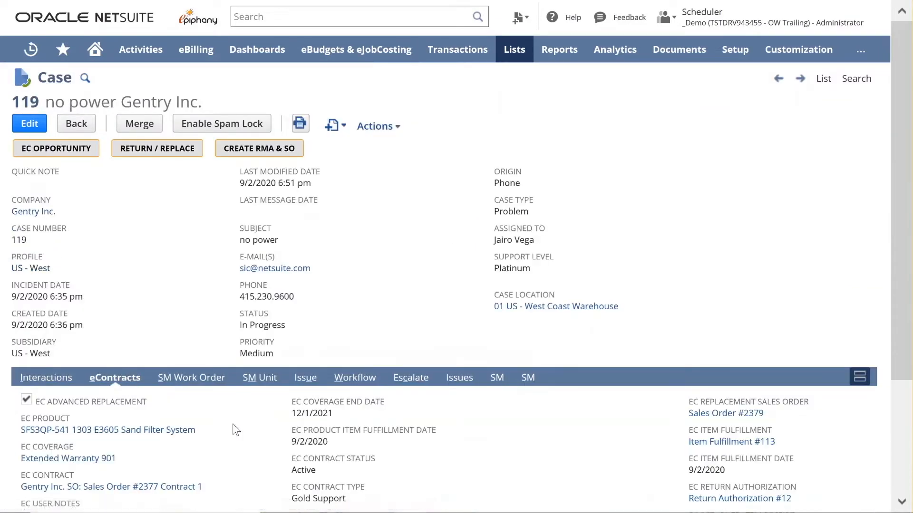
scroll(232, 430, down, 2)
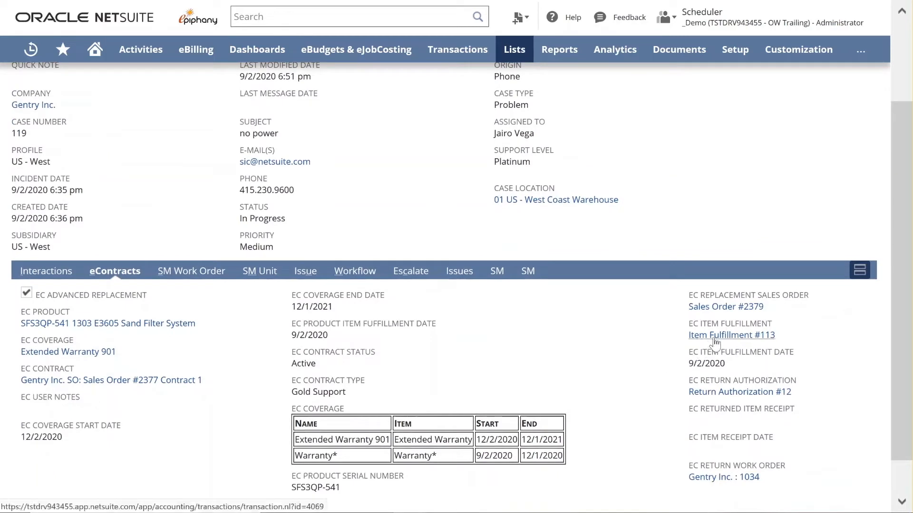
scroll(640, 359, down, 1)
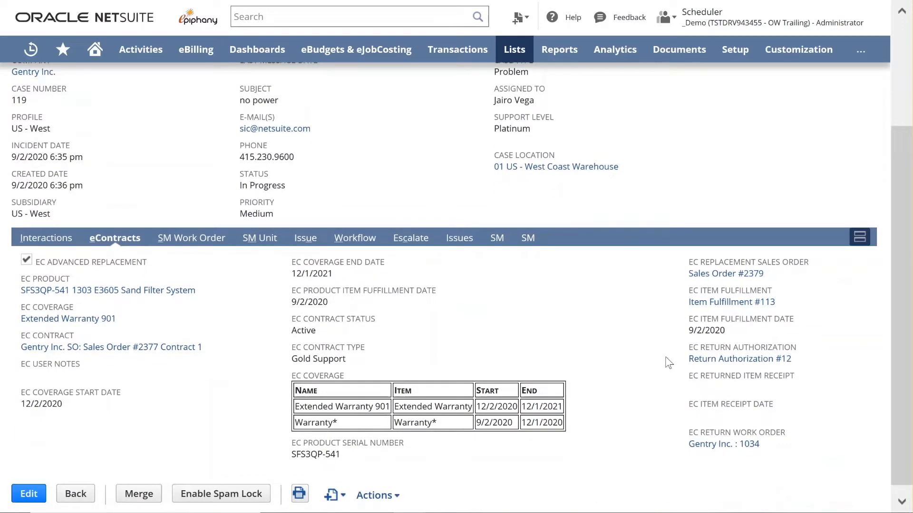
Step: Open the case's return authorization, review the returned sand filter line, and approve the return
click(704, 360)
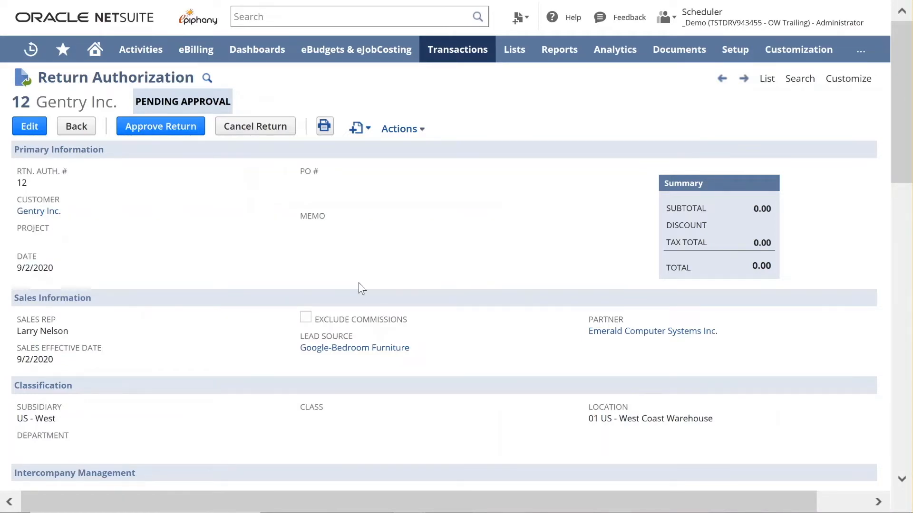
scroll(360, 285, down, 7)
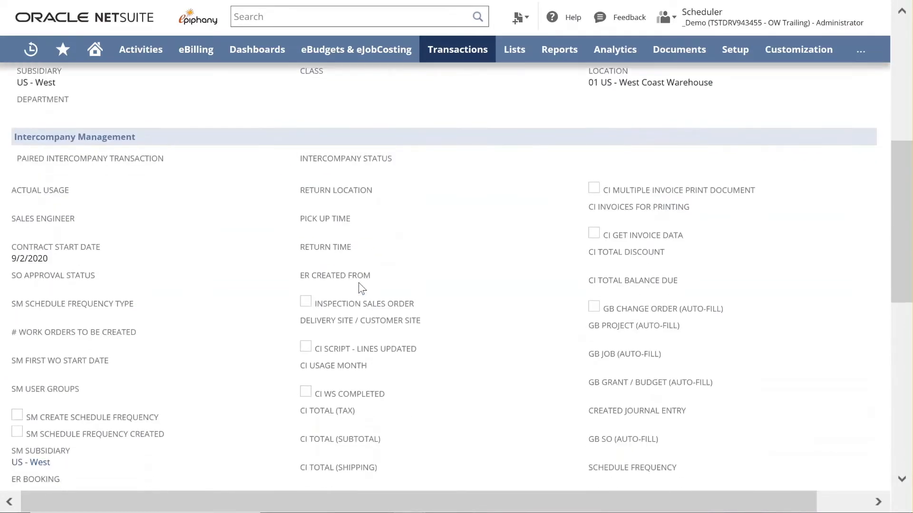
scroll(360, 287, down, 9)
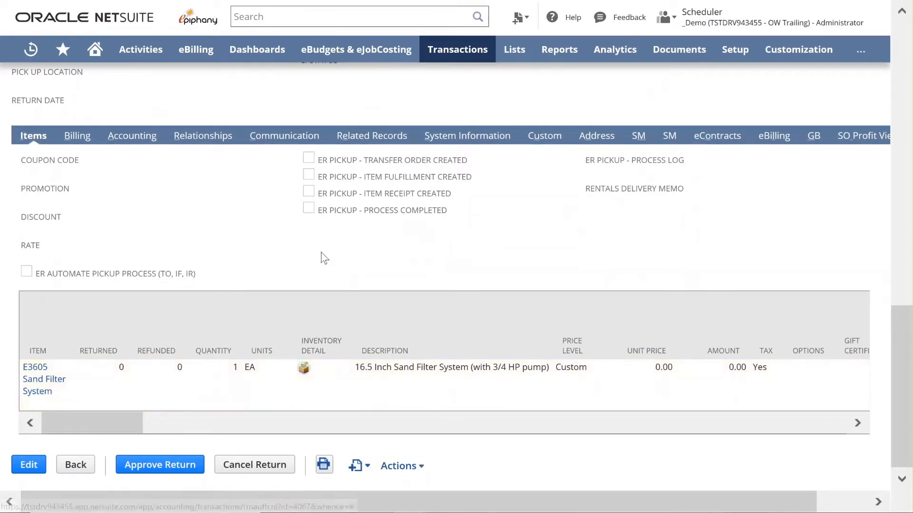
scroll(324, 258, up, 15)
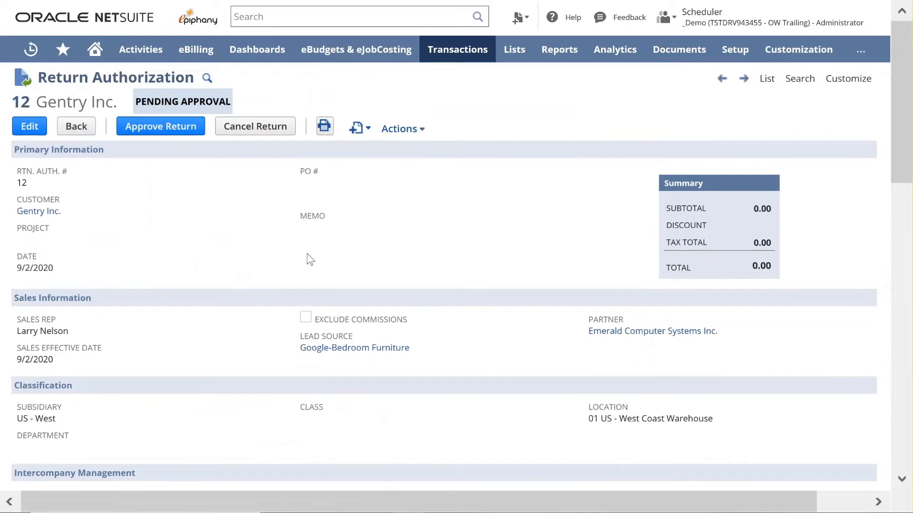
click(142, 132)
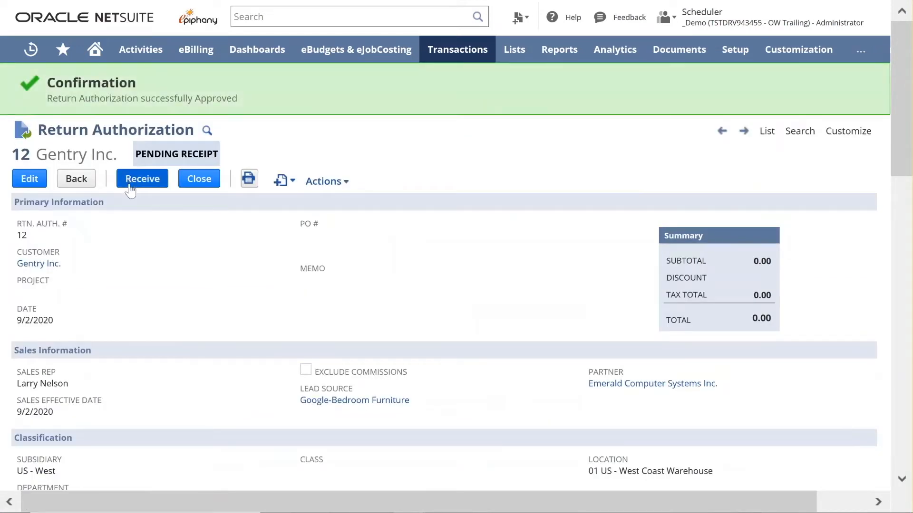
Step: Receive the returned E3605 Sand Filter System into 01 US - West Coast Warehouse with quantity 1 and save the item receipt
click(129, 189)
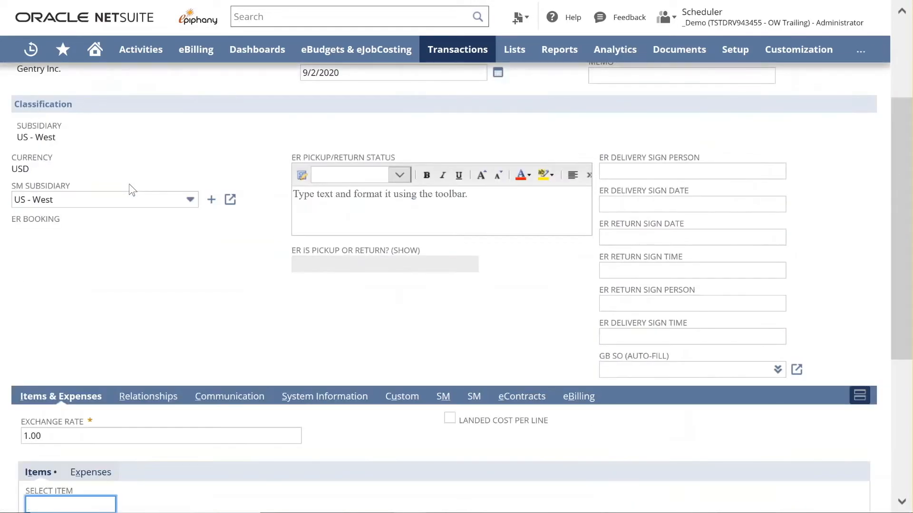
scroll(198, 343, down, 5)
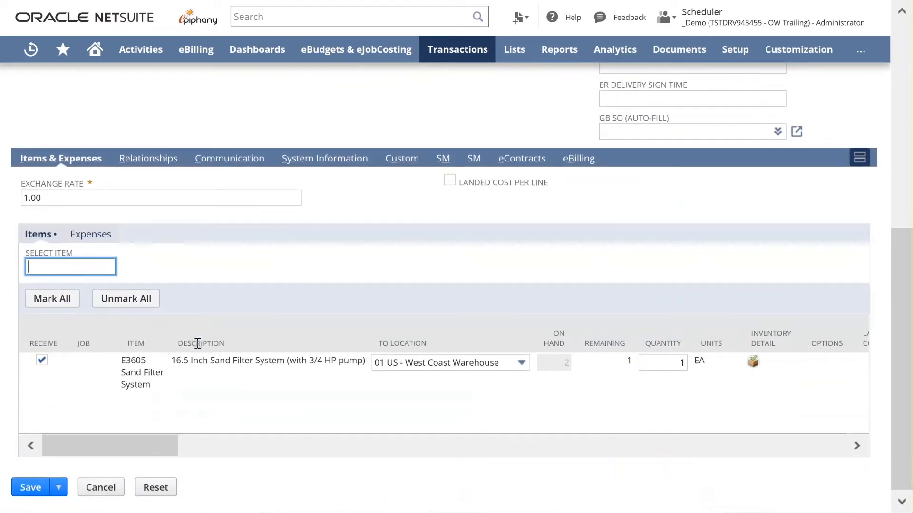
click(42, 359)
click(42, 360)
click(30, 490)
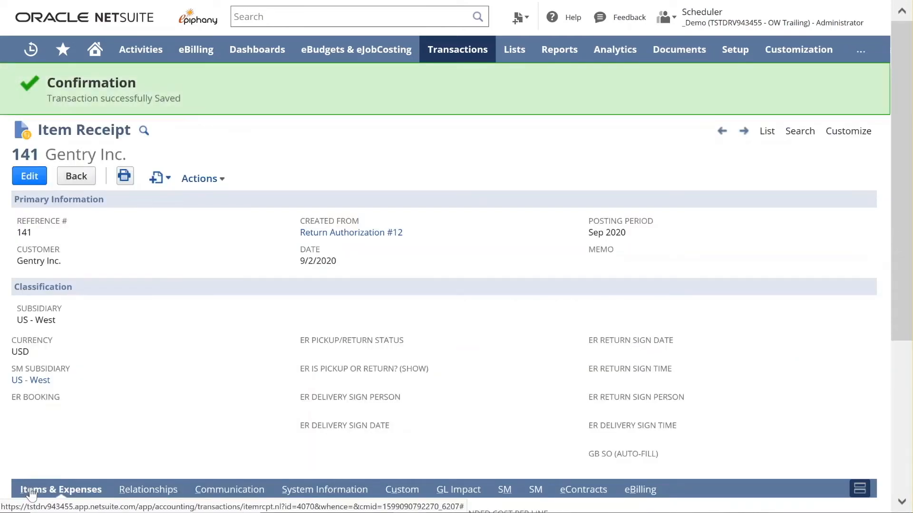
Step: Open the support case linked to the item receipt and check its eContracts product, receipt and return fields
scroll(161, 420, down, 4)
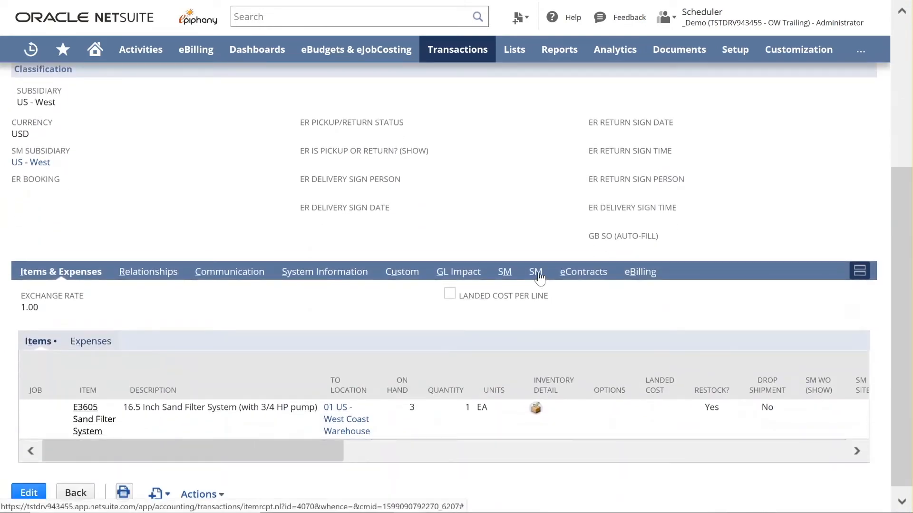
click(538, 275)
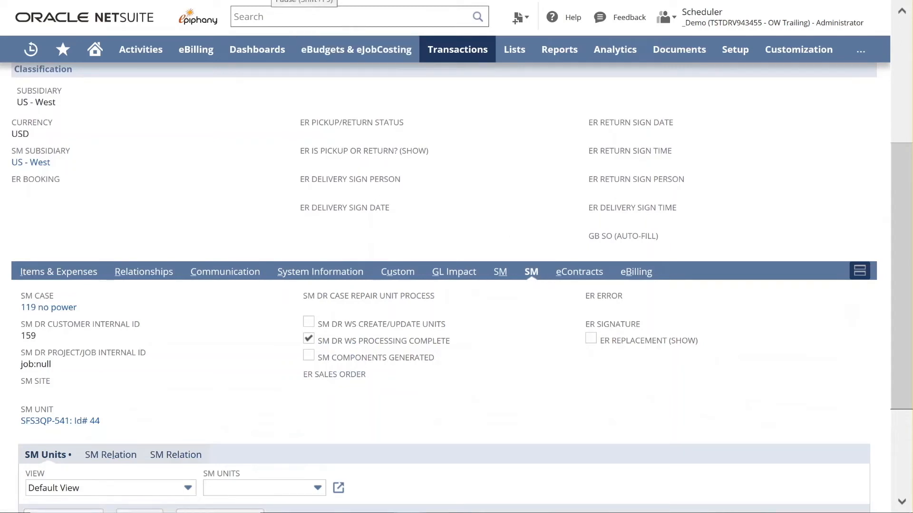
click(44, 308)
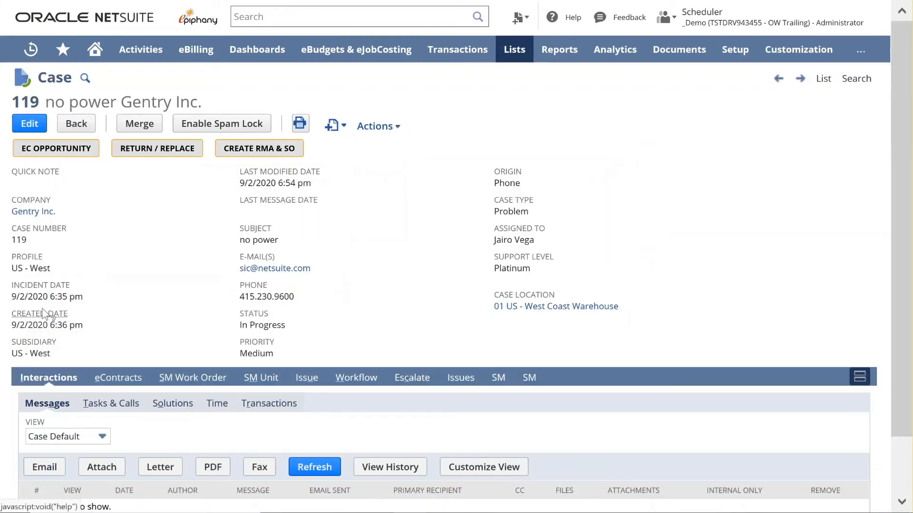
scroll(124, 281, down, 1)
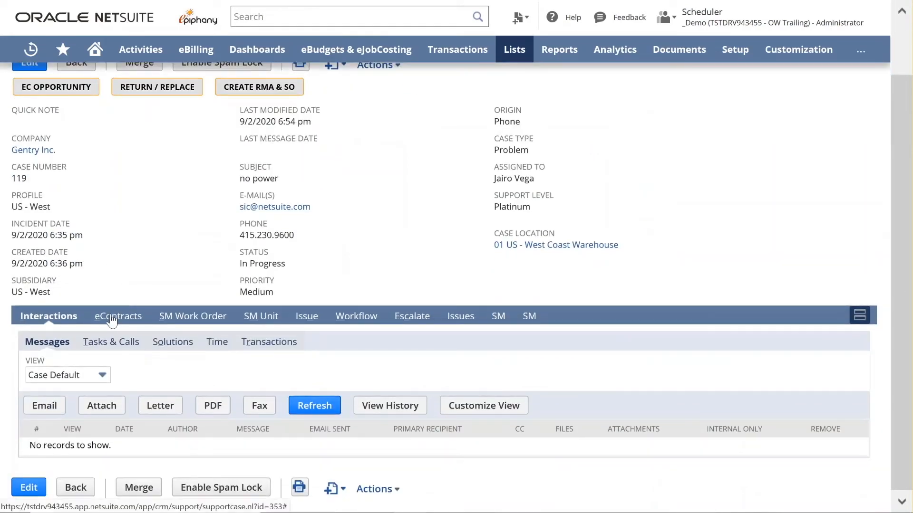
click(110, 317)
scroll(146, 253, down, 2)
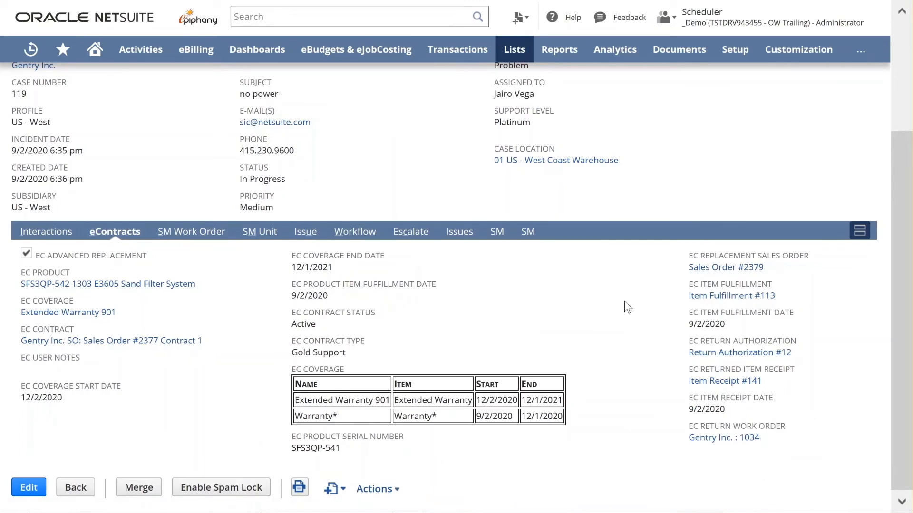
Step: Open the case's EC product record and examine its unit, sales order, return information, coverages and related cases
click(169, 284)
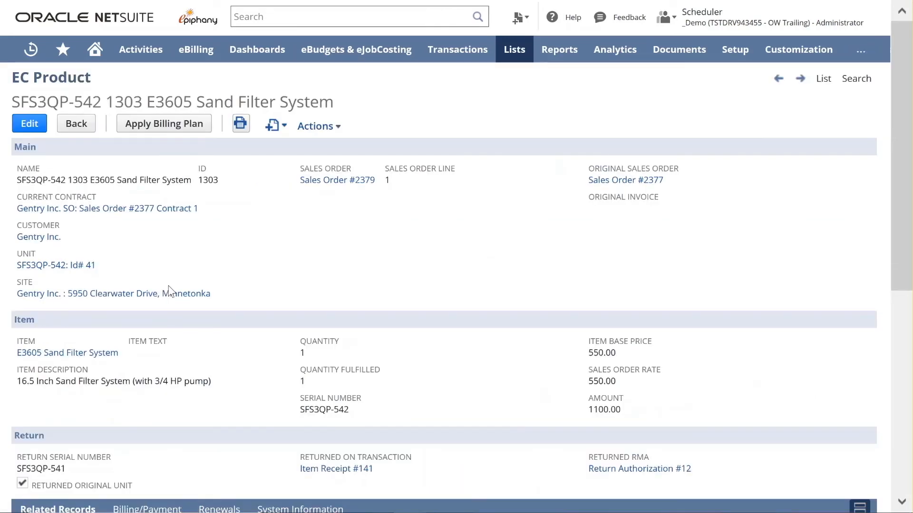
scroll(170, 291, down, 2)
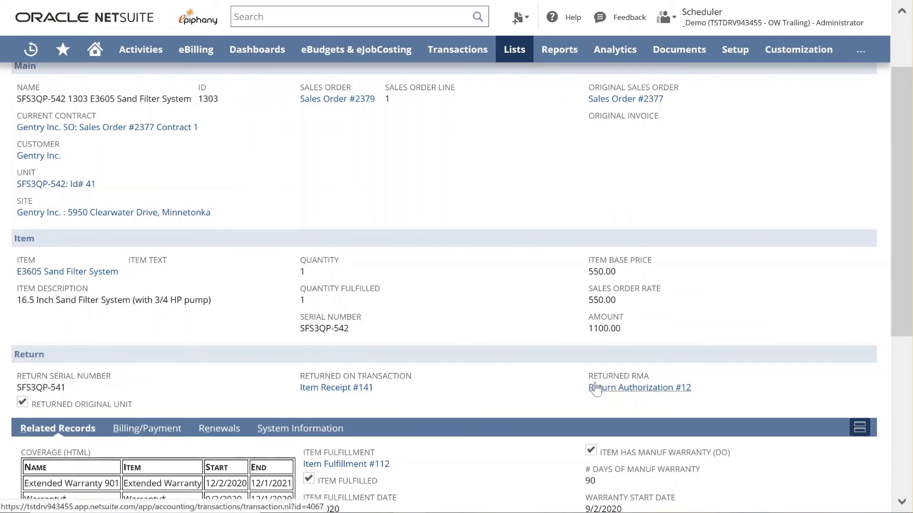
scroll(533, 333, up, 2)
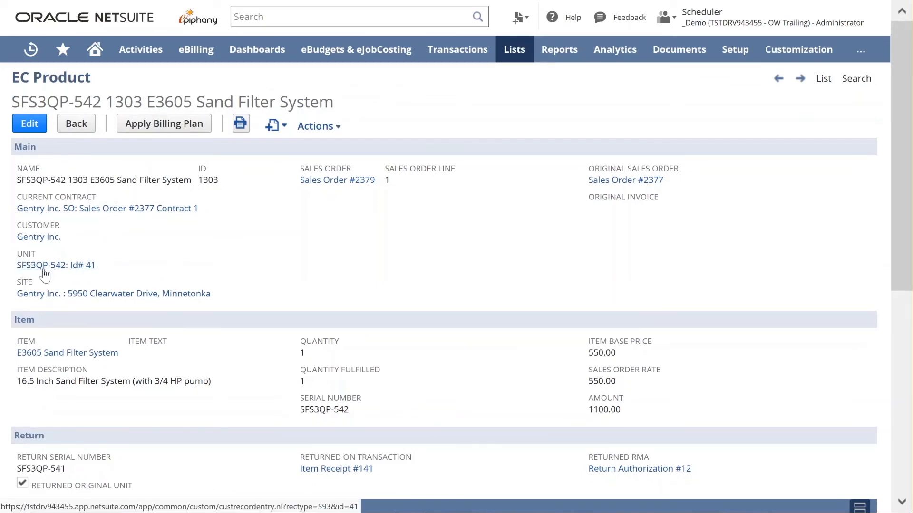
scroll(241, 338, down, 8)
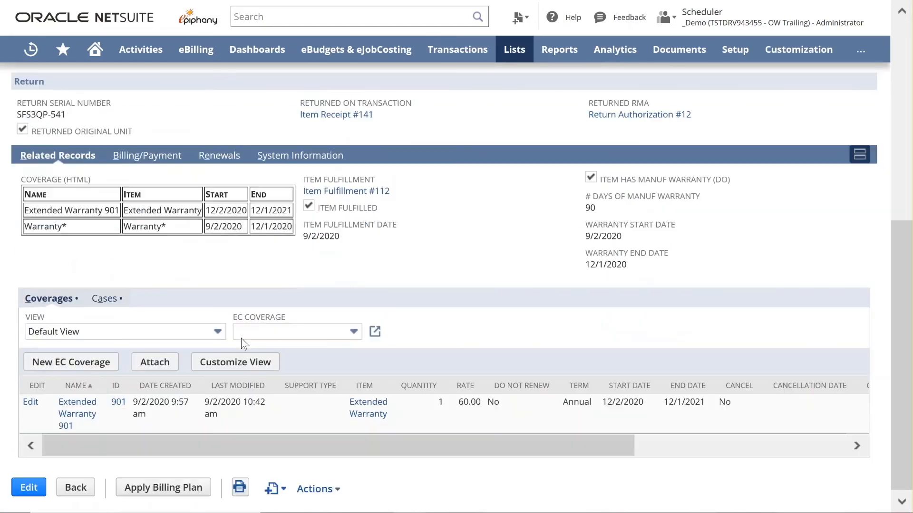
click(105, 302)
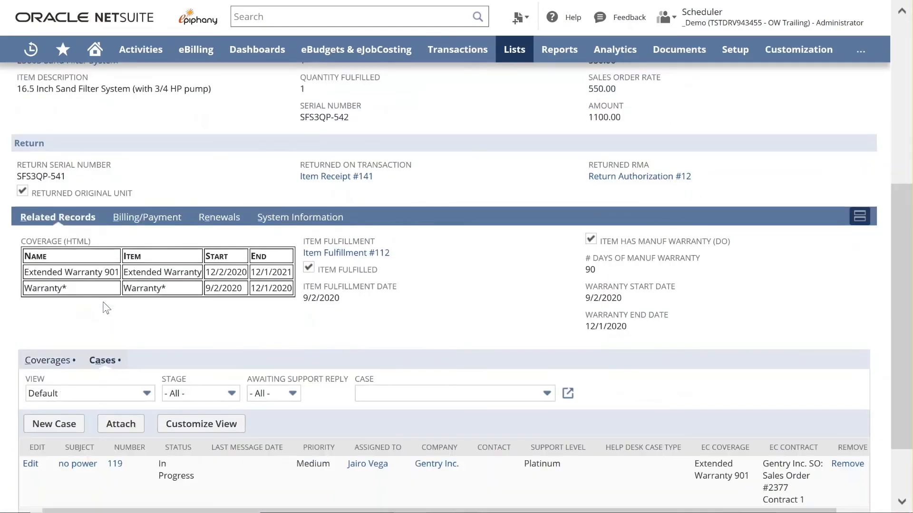
scroll(80, 339, down, 1)
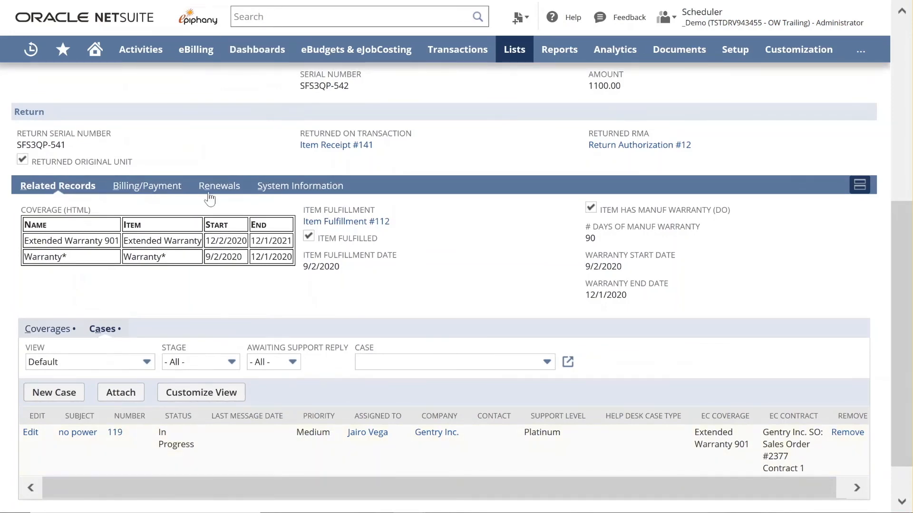
scroll(211, 199, up, 7)
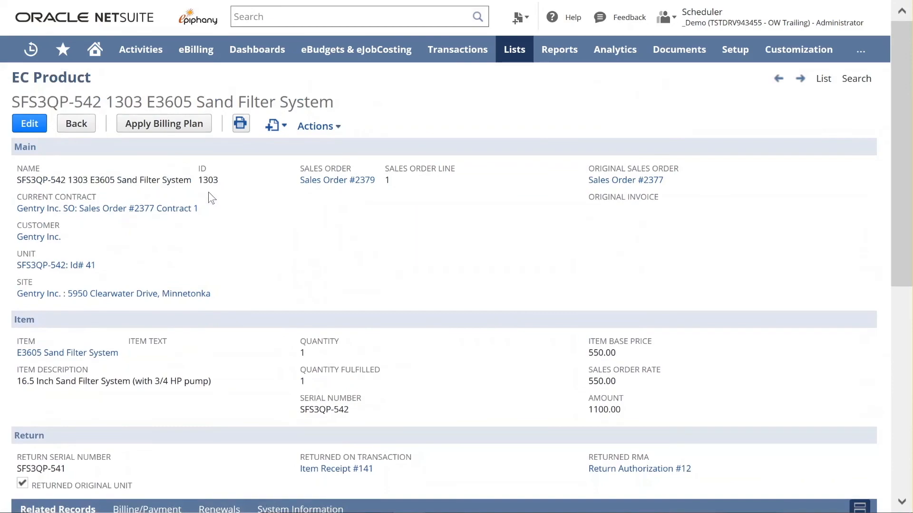